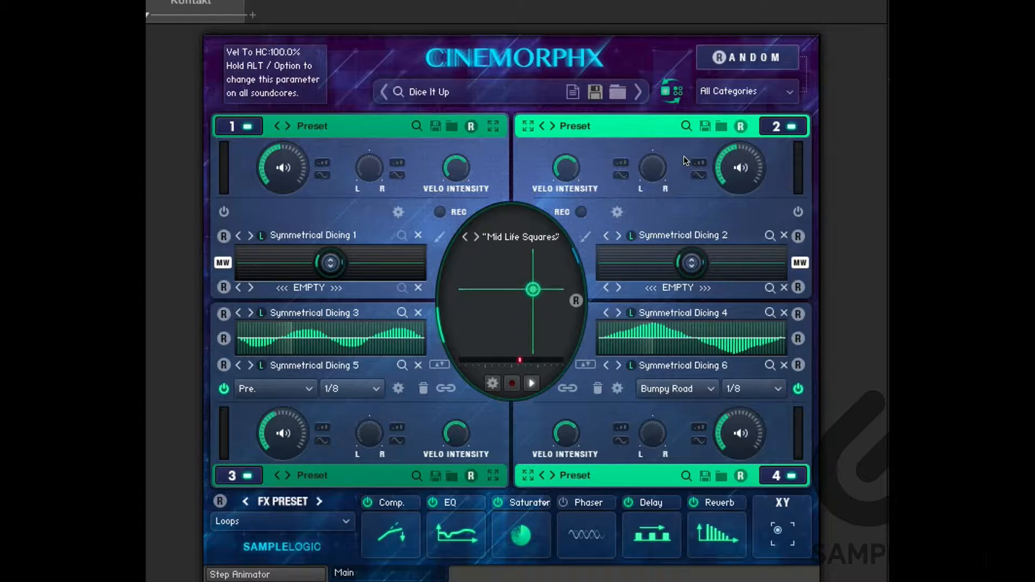
Load the "Squirl Cans" multi-core preset from the instrument browser.
click(398, 91)
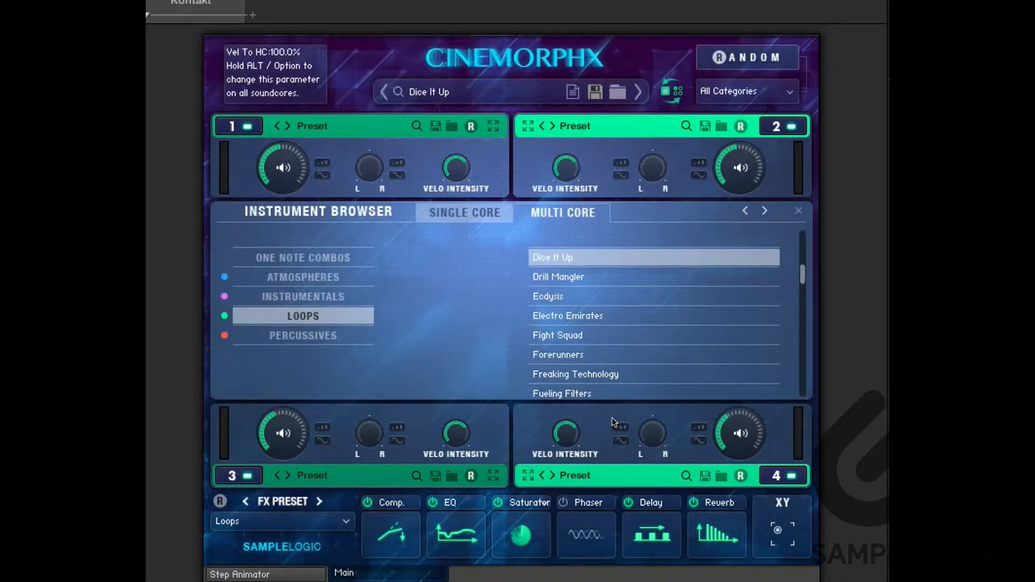
key(Up)
scroll(655, 323, up, 8)
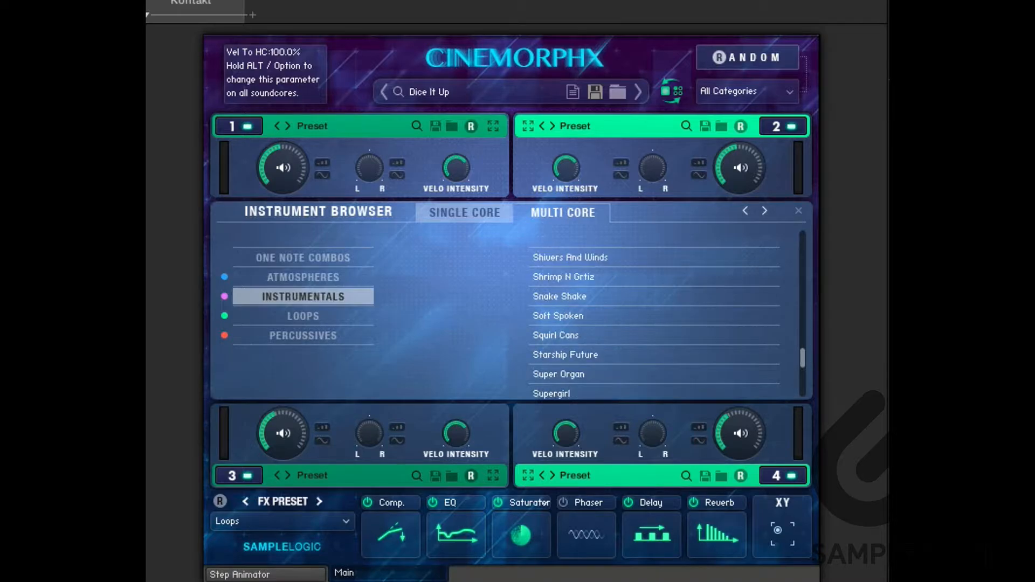
click(593, 334)
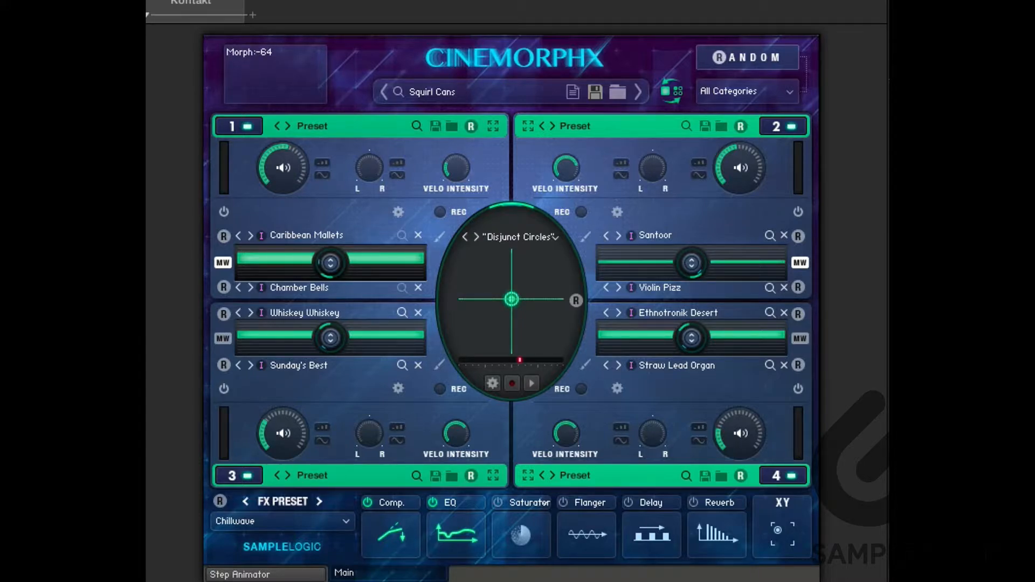
Switch off soundcores 4, 3 and 2 so only soundcore 1 plays.
click(783, 475)
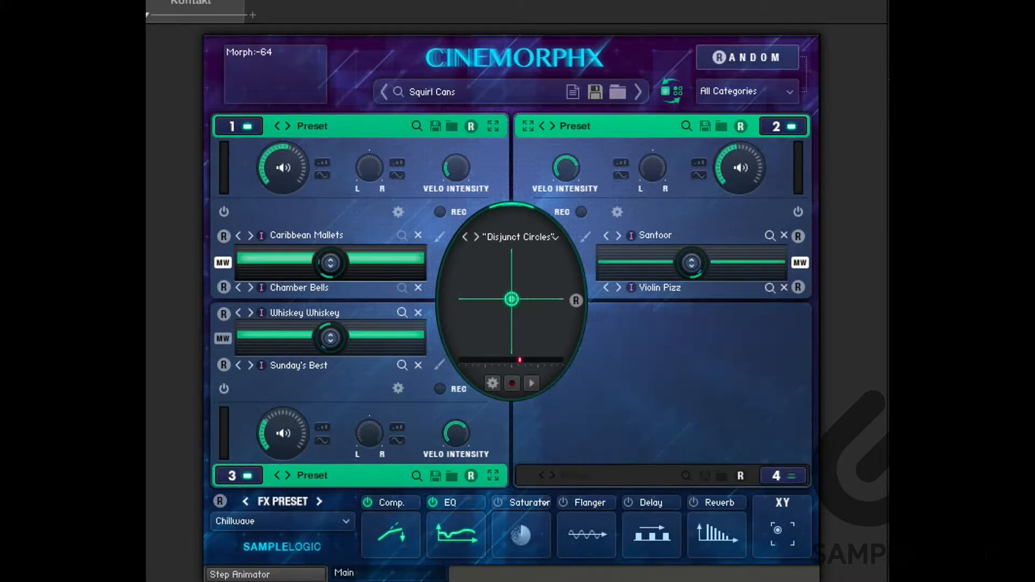
click(239, 475)
click(784, 126)
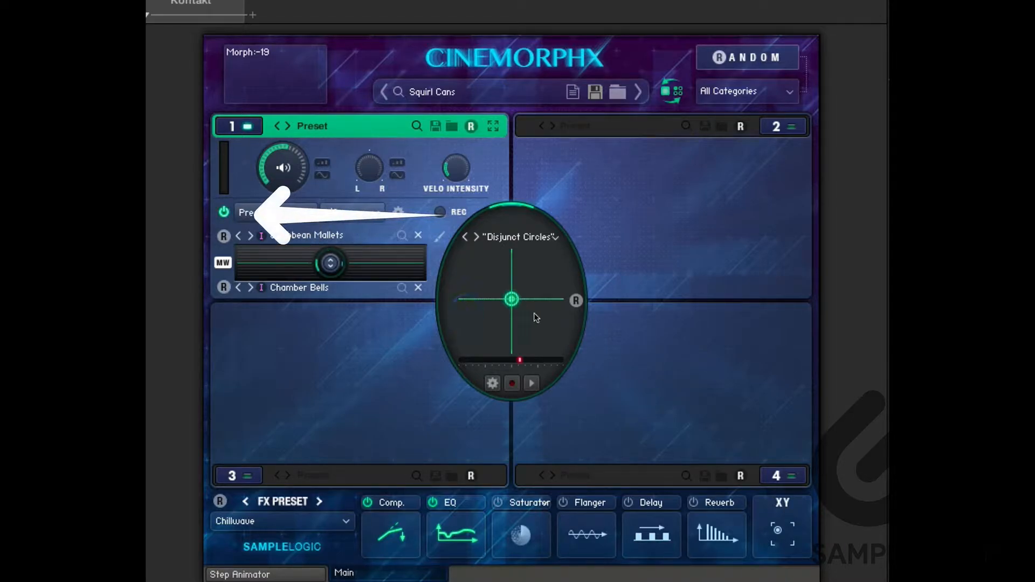
Apply the Dual Pyramid modulation pattern to soundcore 1, then change it to Bit Of Both.
click(276, 213)
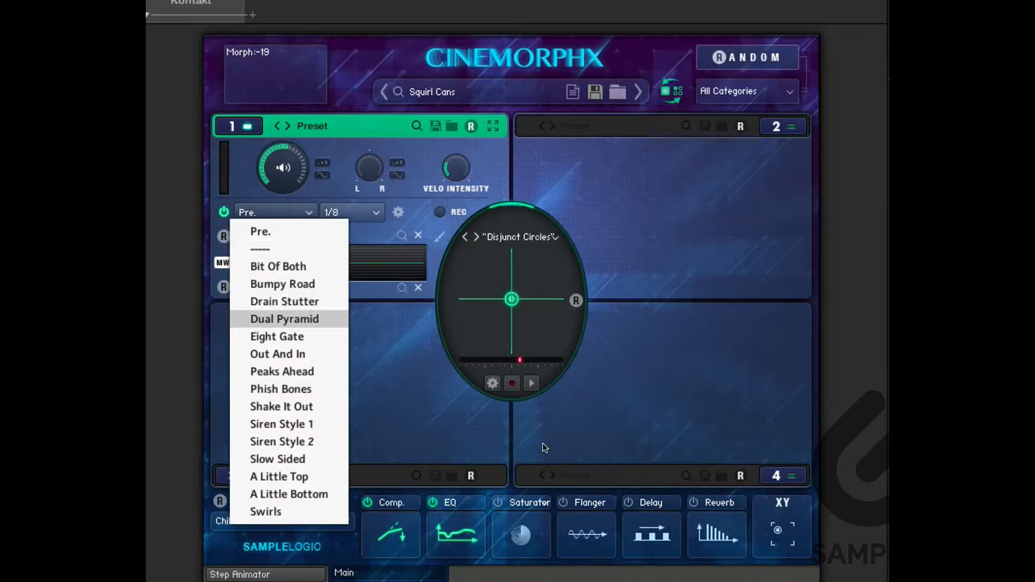
click(284, 319)
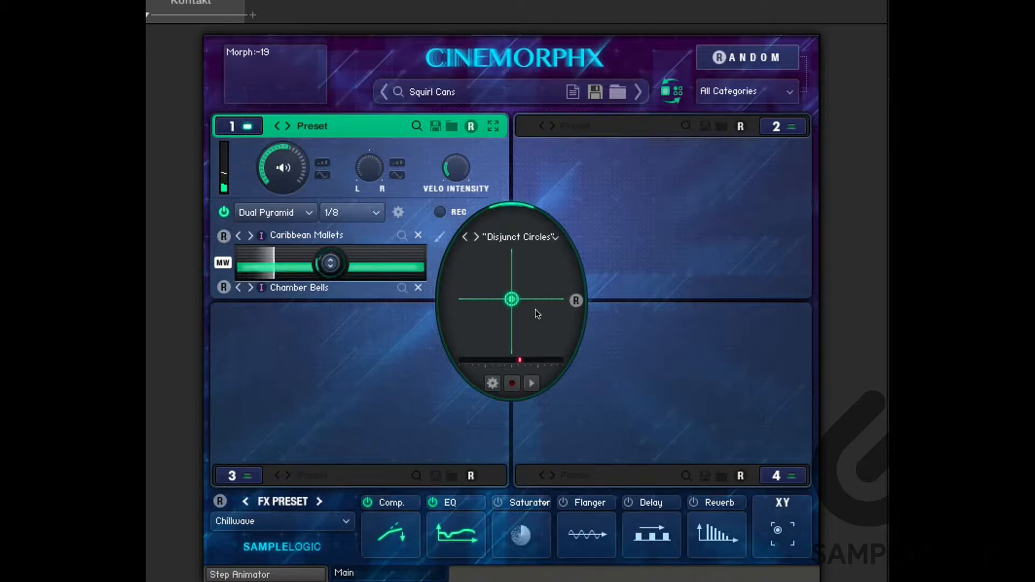
click(275, 212)
click(277, 266)
click(736, 305)
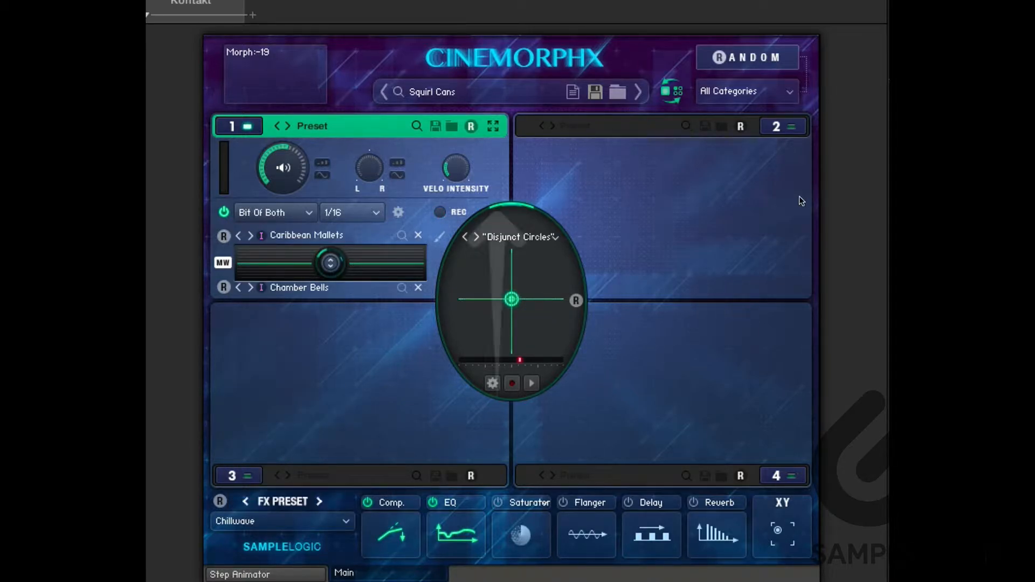
Expand soundcore 1's editor, raise the convolution amount and set the pitch to -4.00.
click(493, 126)
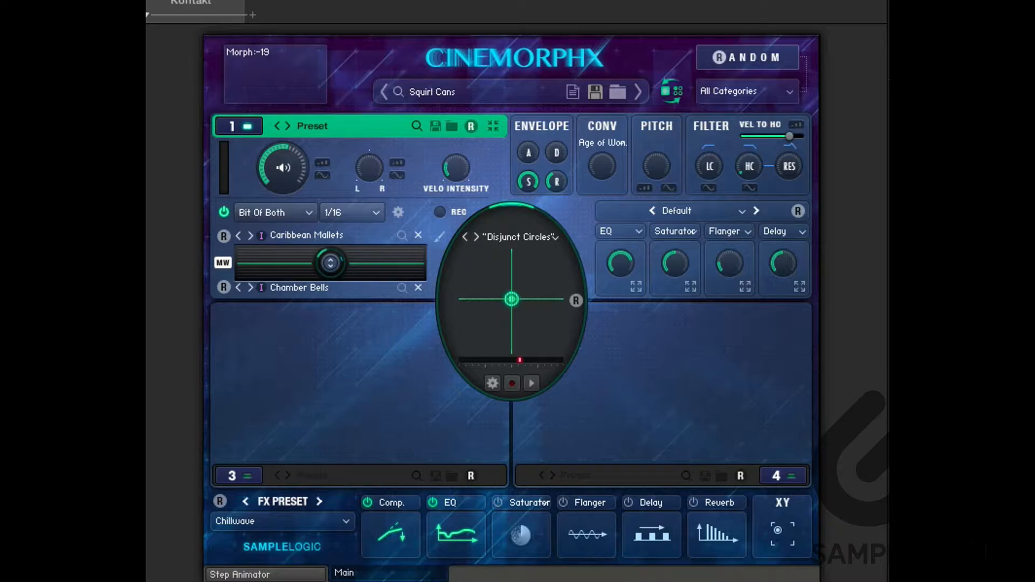
drag(602, 166, 602, 123)
drag(657, 166, 657, 172)
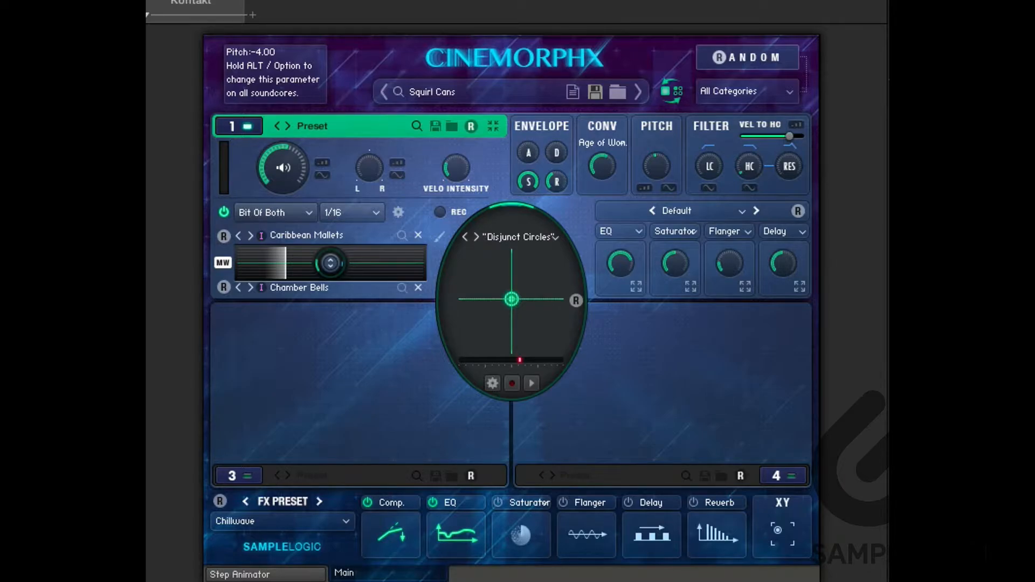
Load the Old Tape Machine effects preset for soundcore 1 and collapse its editor.
click(695, 211)
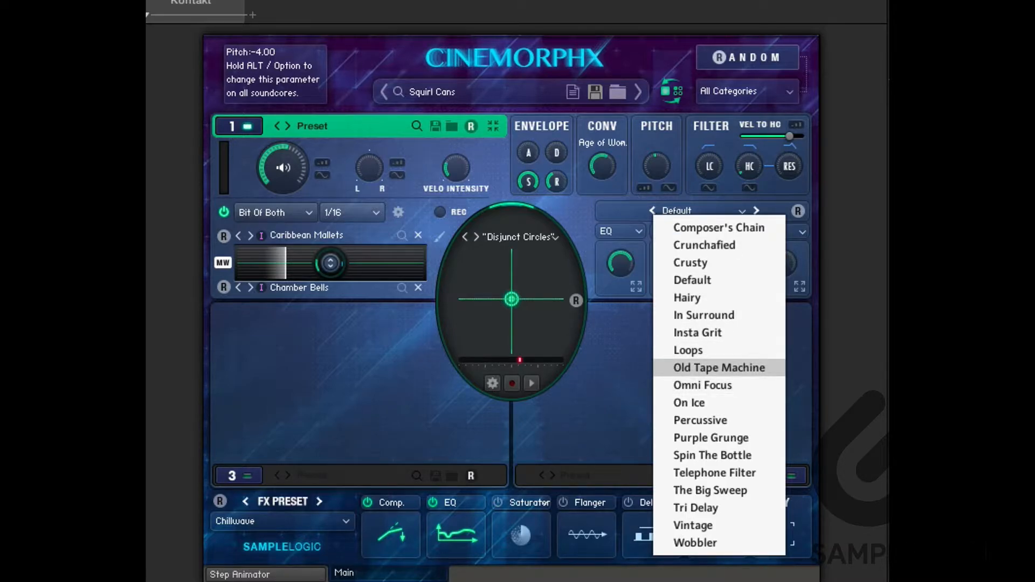
click(719, 367)
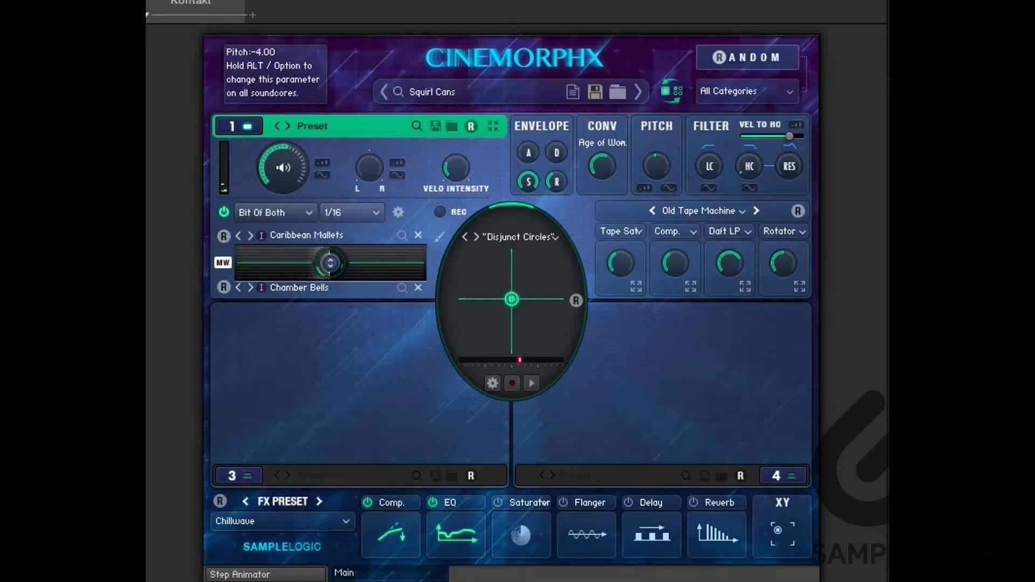
click(493, 126)
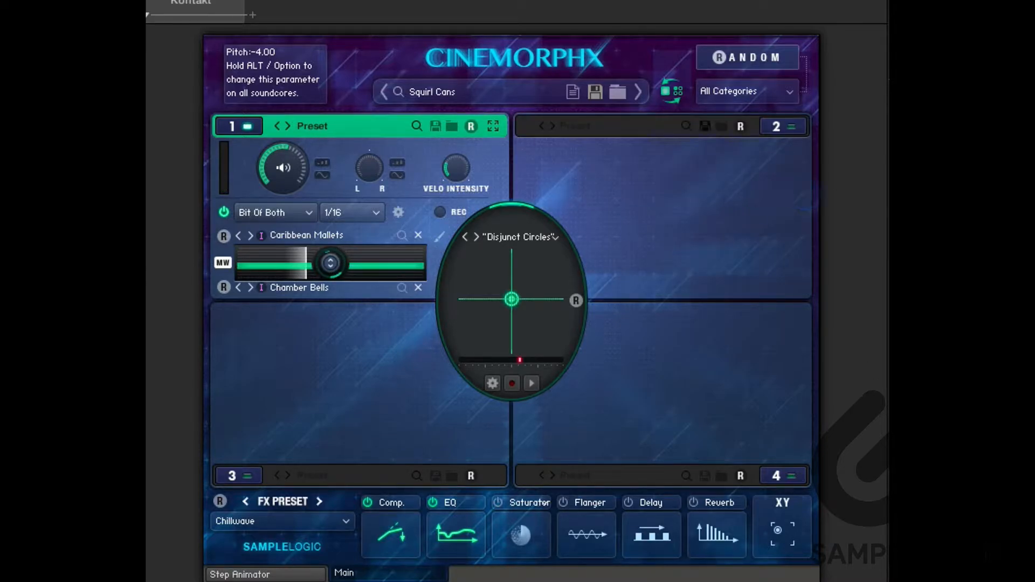
Switch soundcores 2, 4 and 3 back on.
click(783, 126)
click(783, 475)
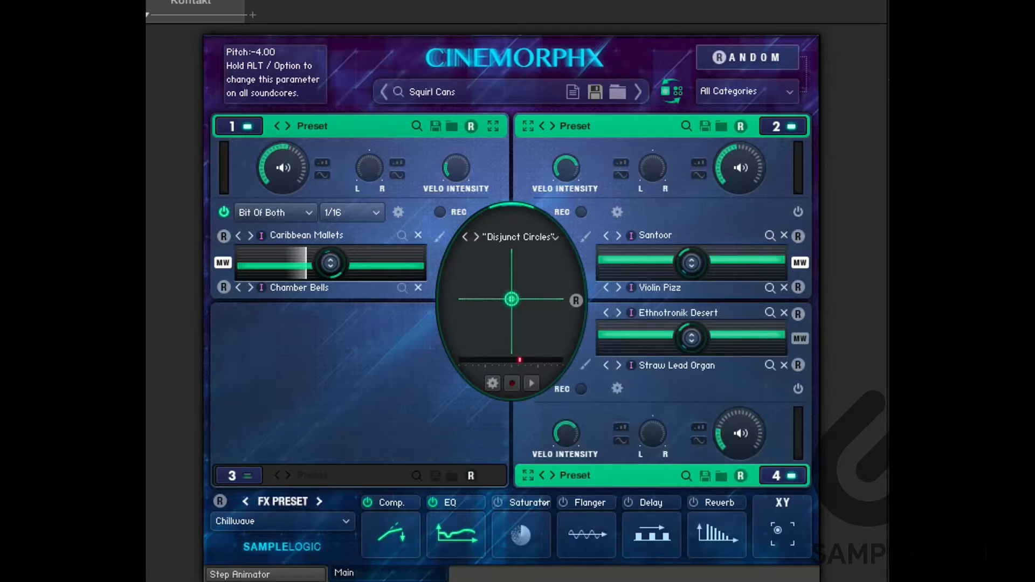
click(239, 475)
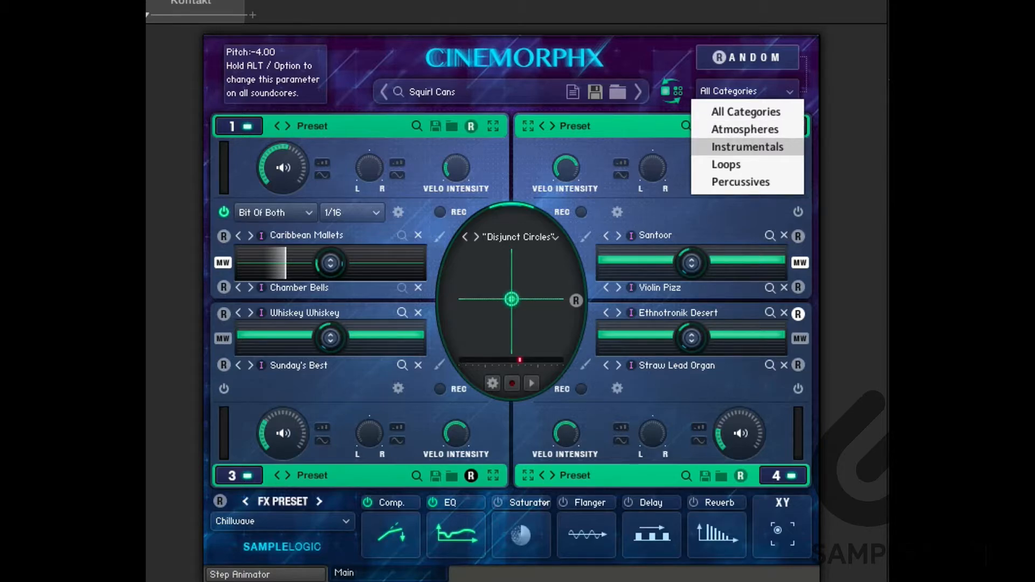
Restrict the randomization category to Instrumentals.
click(747, 146)
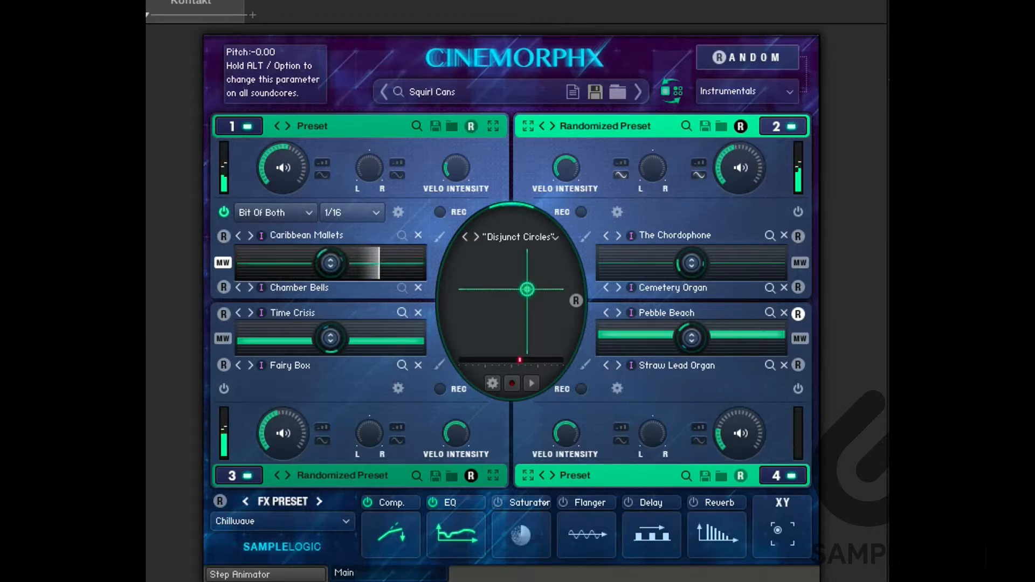
Save the multi preset as "Amazing Random Sound".
click(595, 92)
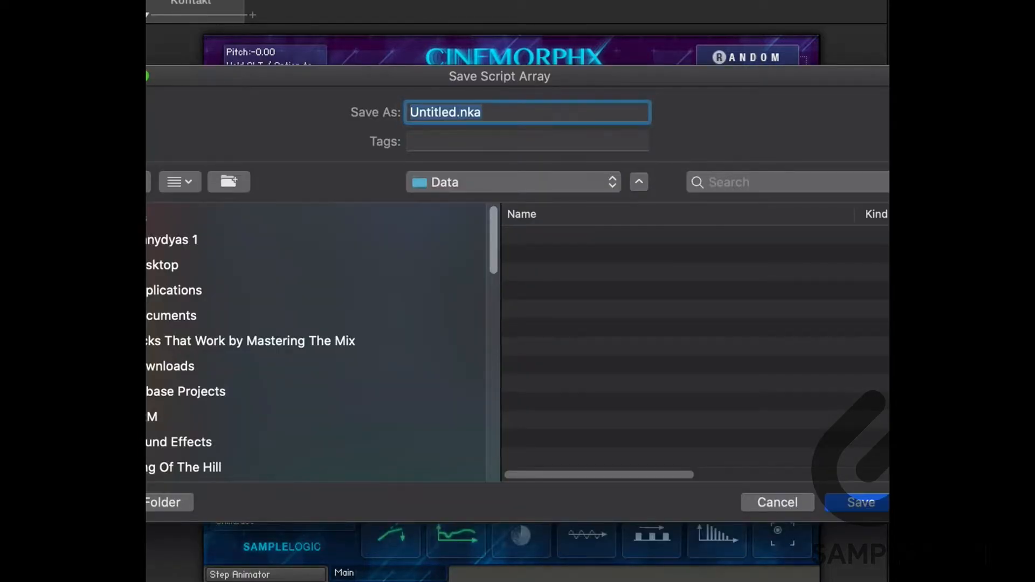
text(AmAZ)
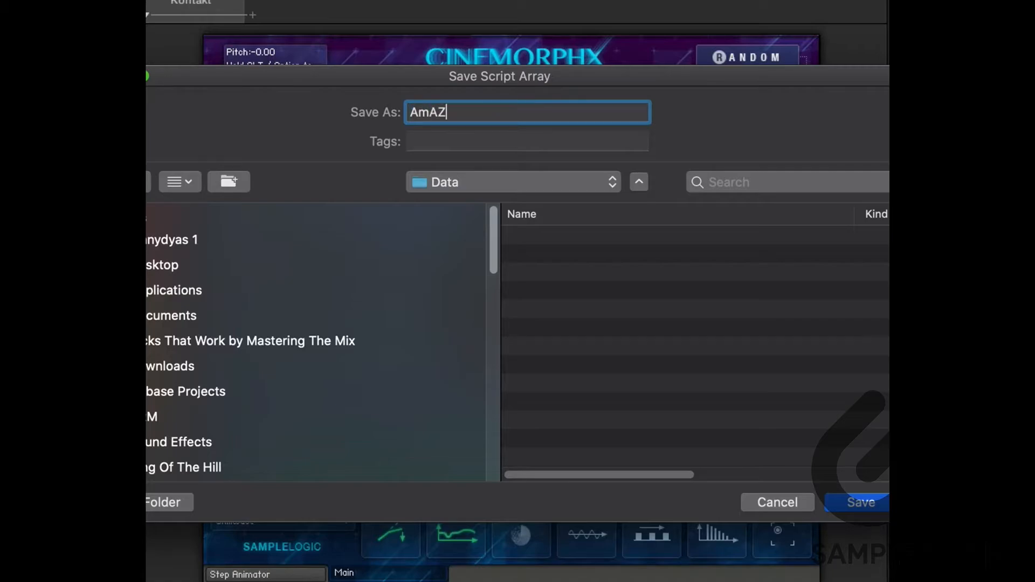
text(ing Random )
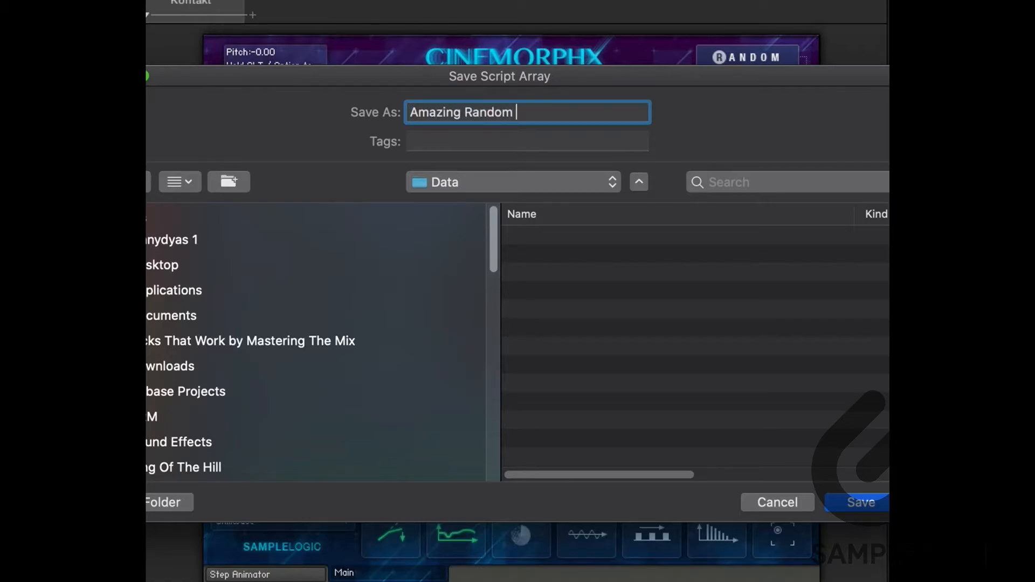
text(Sound 1)
key(Return)
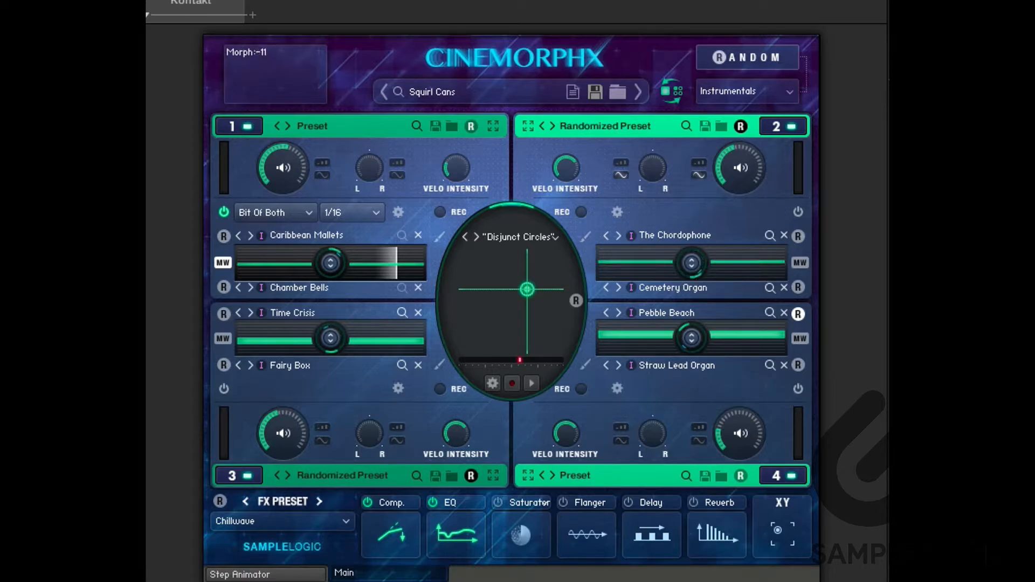
Enable modulation patterns on soundcores 2, 3 and 4, setting soundcore 4's pattern to Phish Bones.
click(586, 237)
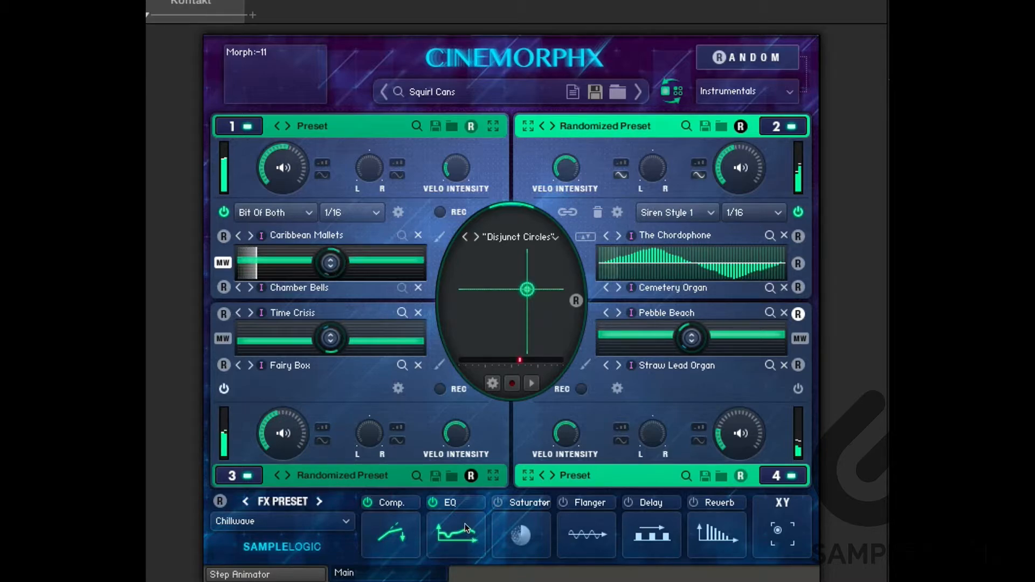
click(224, 389)
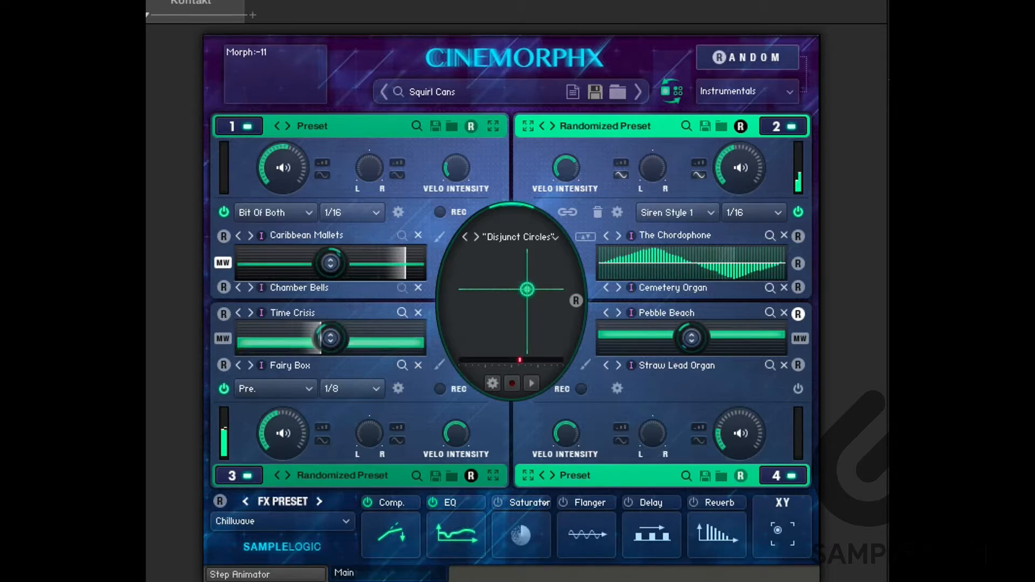
click(798, 389)
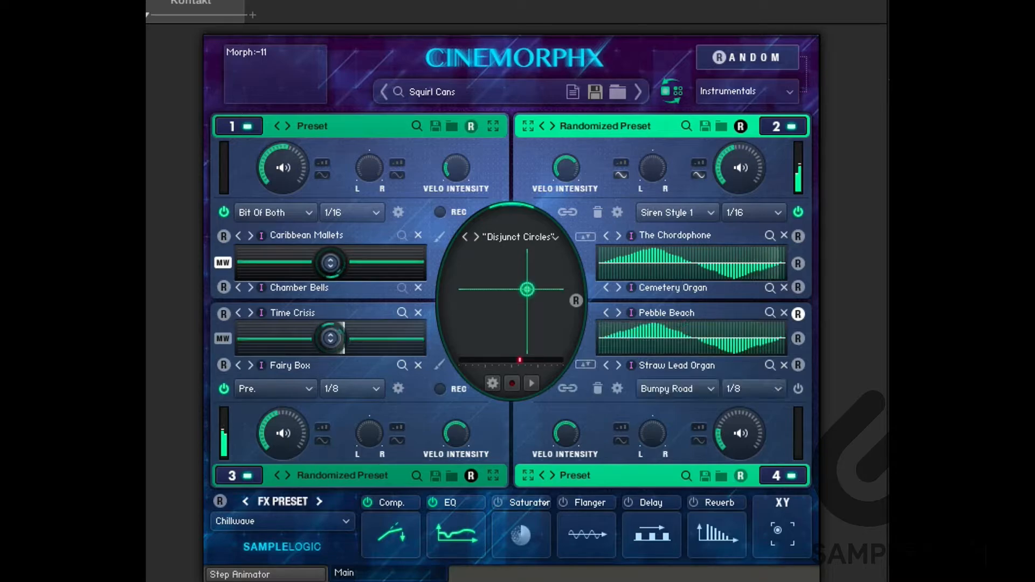
click(674, 388)
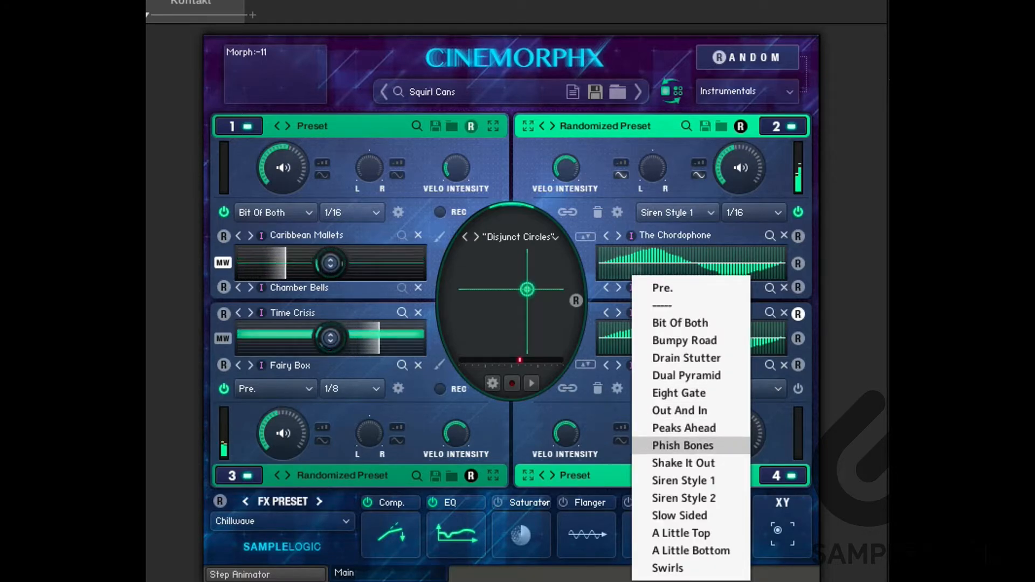
click(683, 445)
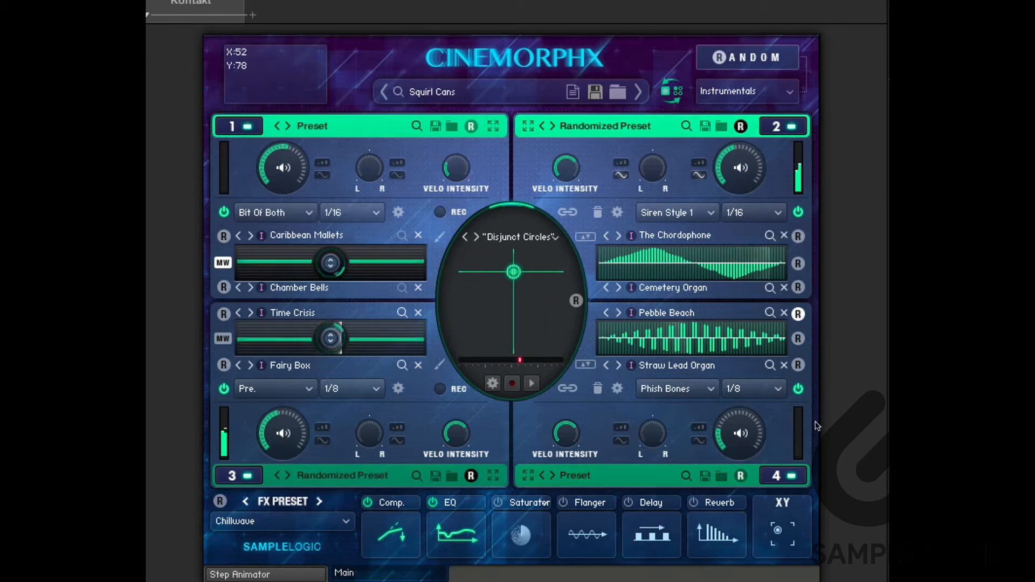
Set the XY morph path preset to "Floating".
click(521, 237)
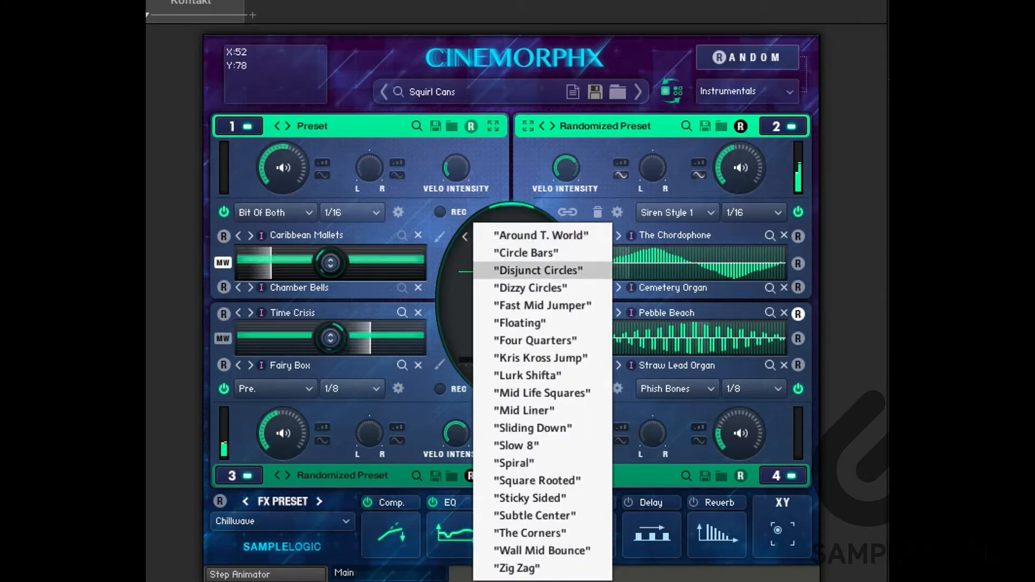
click(520, 323)
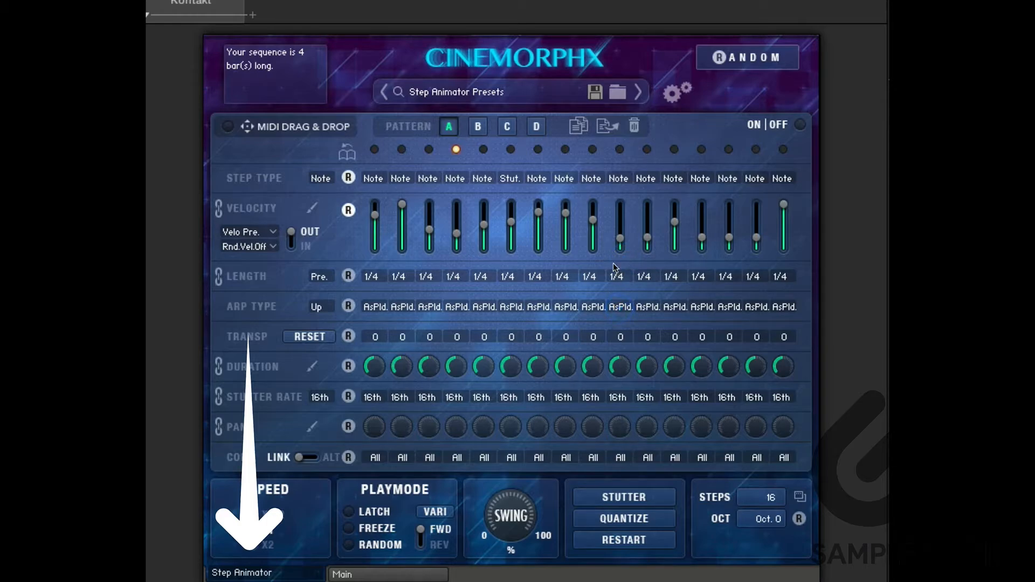
Randomize the Step Animator pattern and toggle the animator on and off.
click(747, 57)
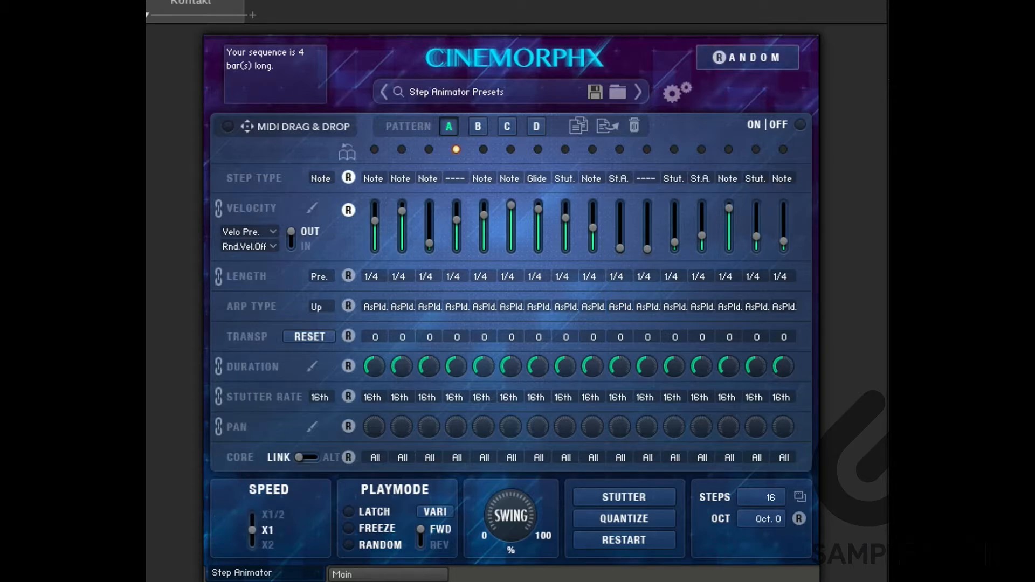
click(800, 124)
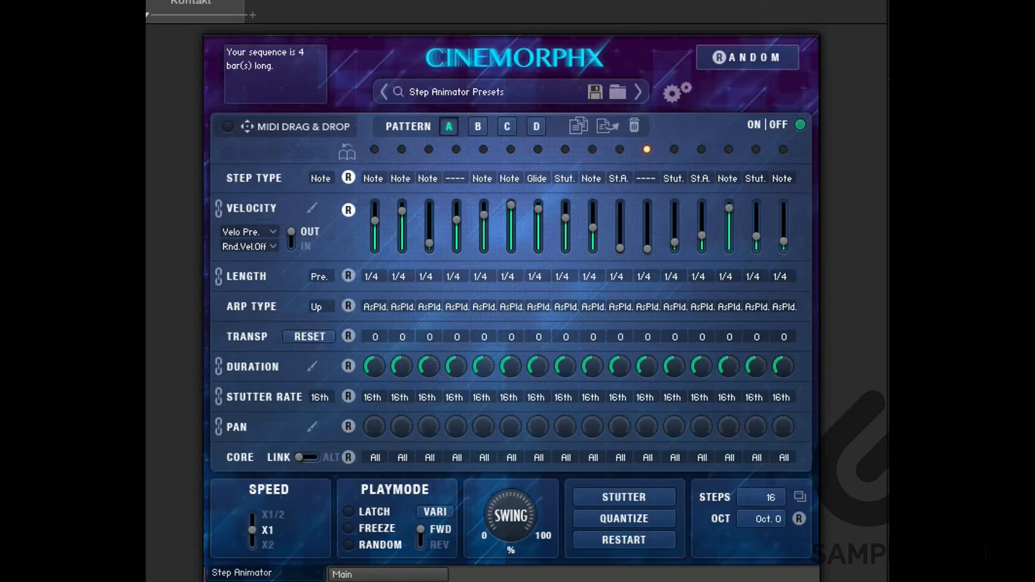
click(800, 125)
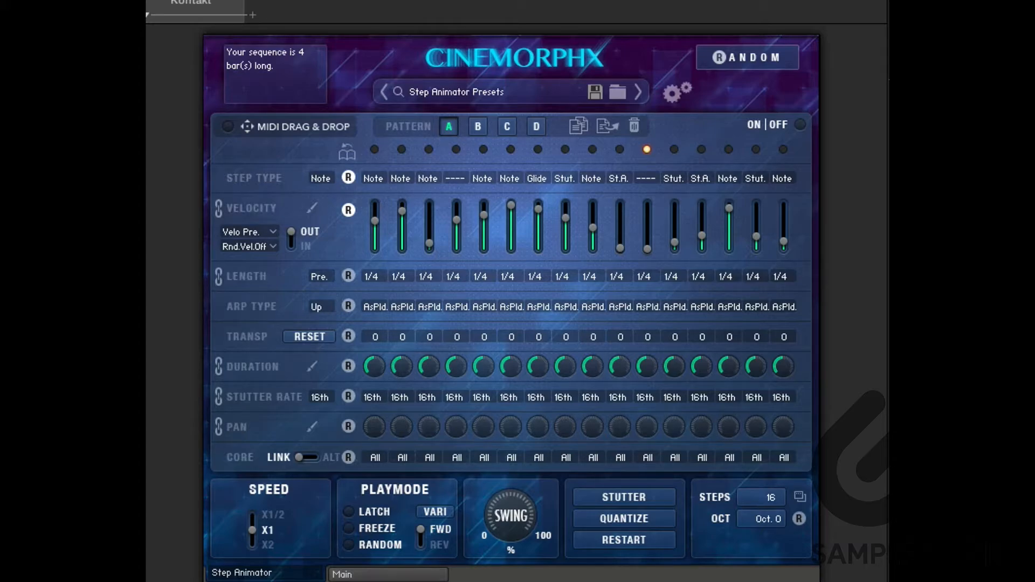
Return to the main page and reapply the Chillwave master FX preset.
click(388, 574)
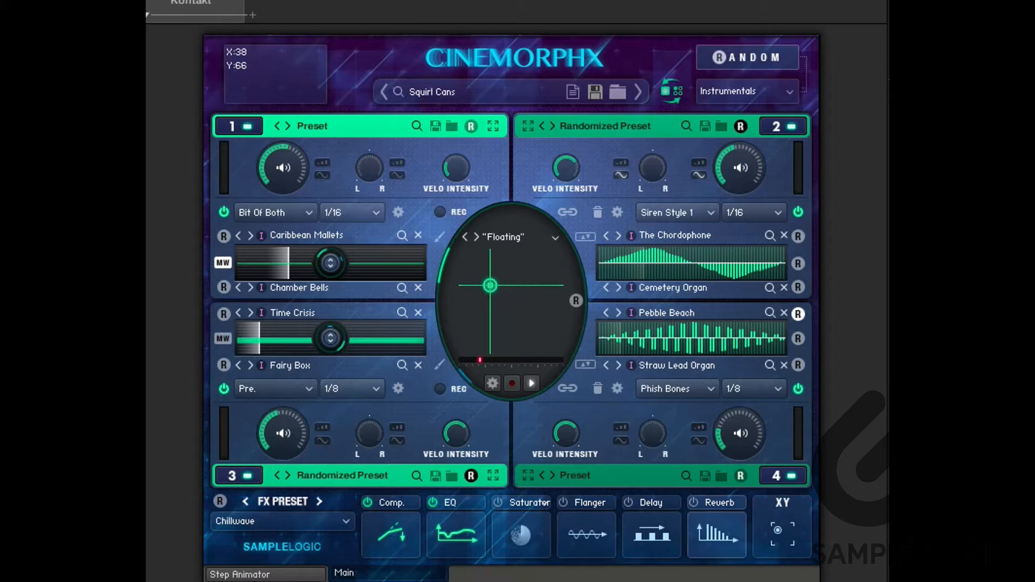
click(280, 519)
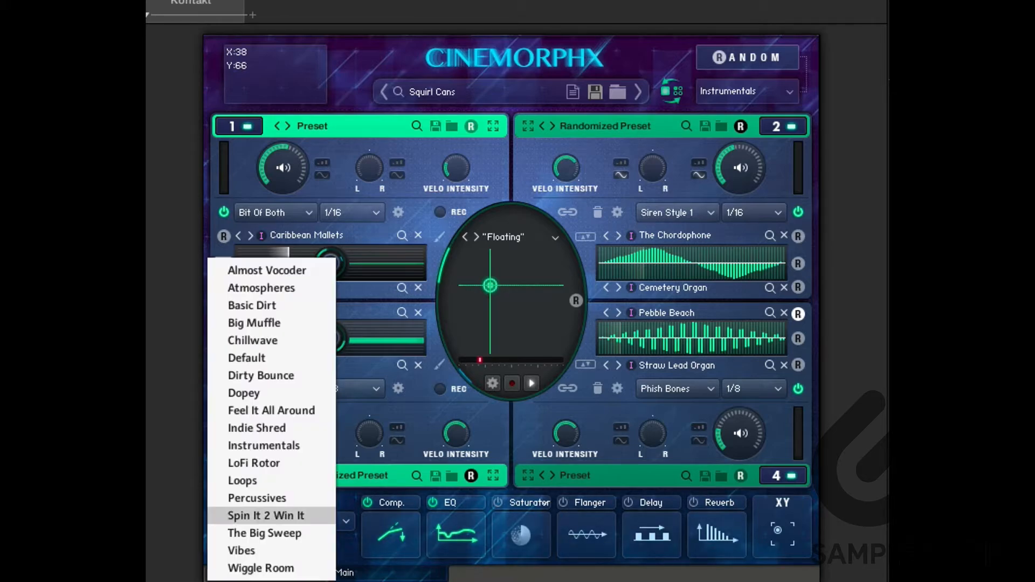
click(253, 340)
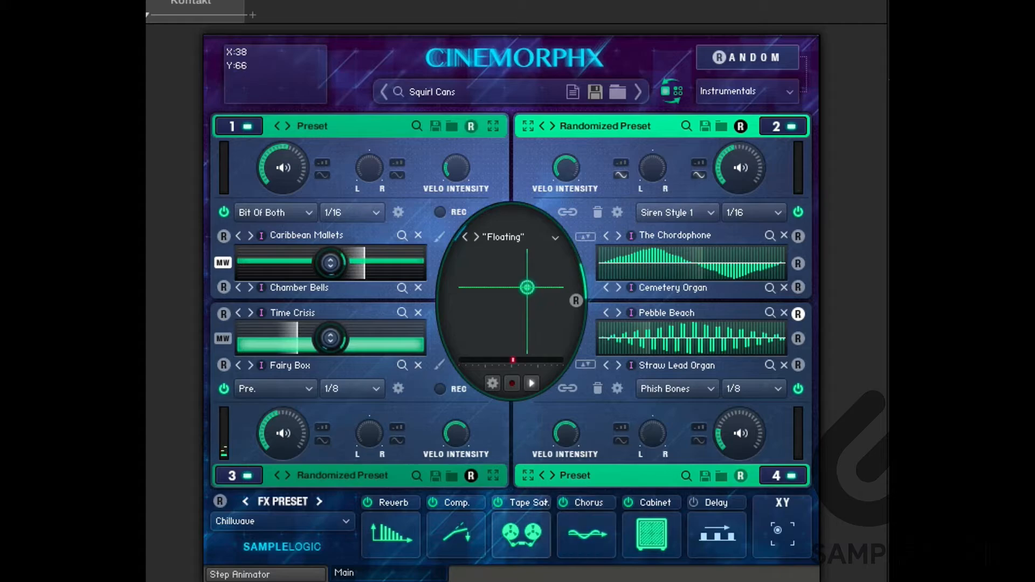
Switch the master FX preset to LoFi Rotor.
click(274, 520)
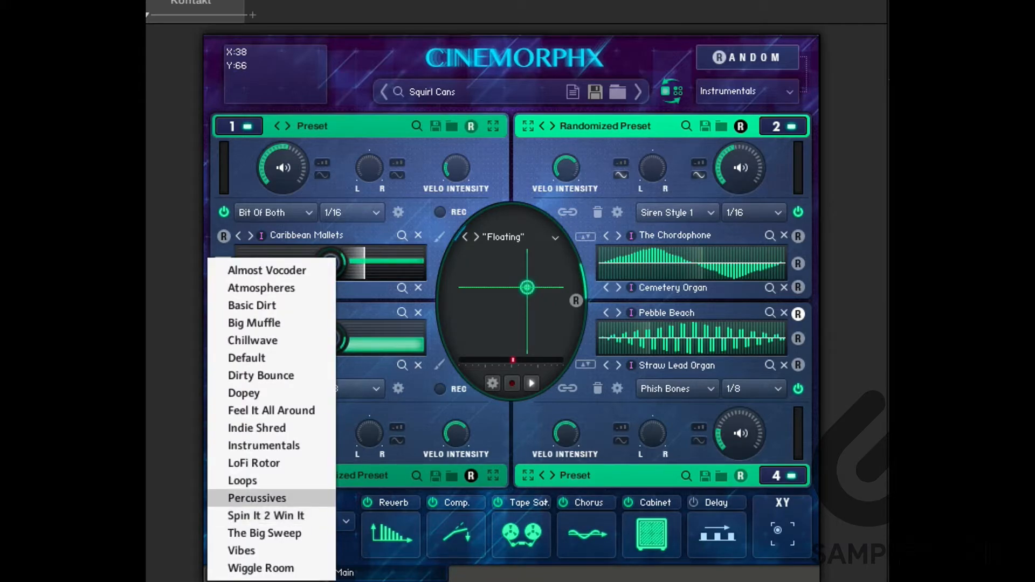
click(253, 462)
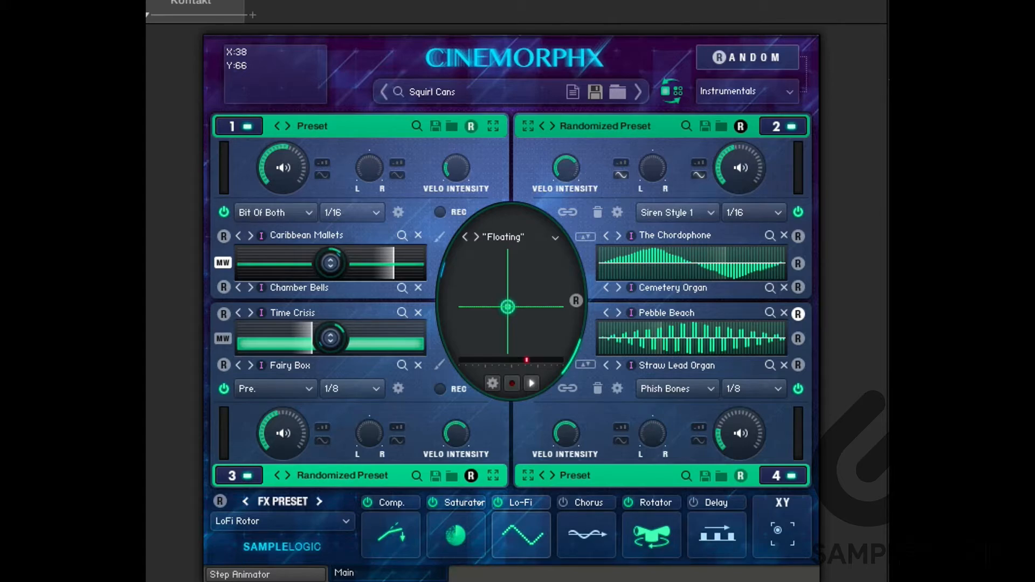
Open the FX Animator page for the Lo-Fi master effect's pan modulation.
click(521, 535)
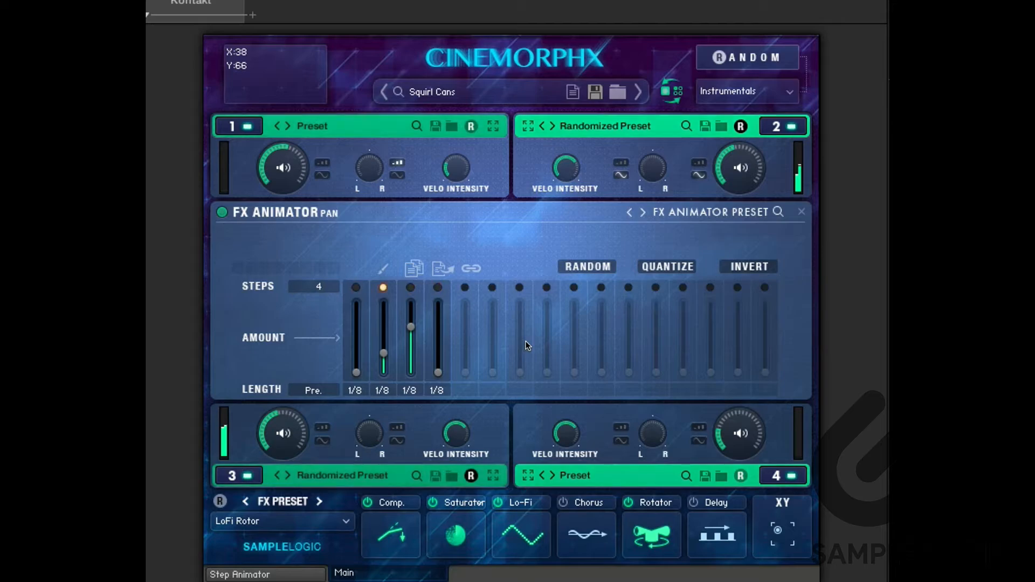
click(590, 243)
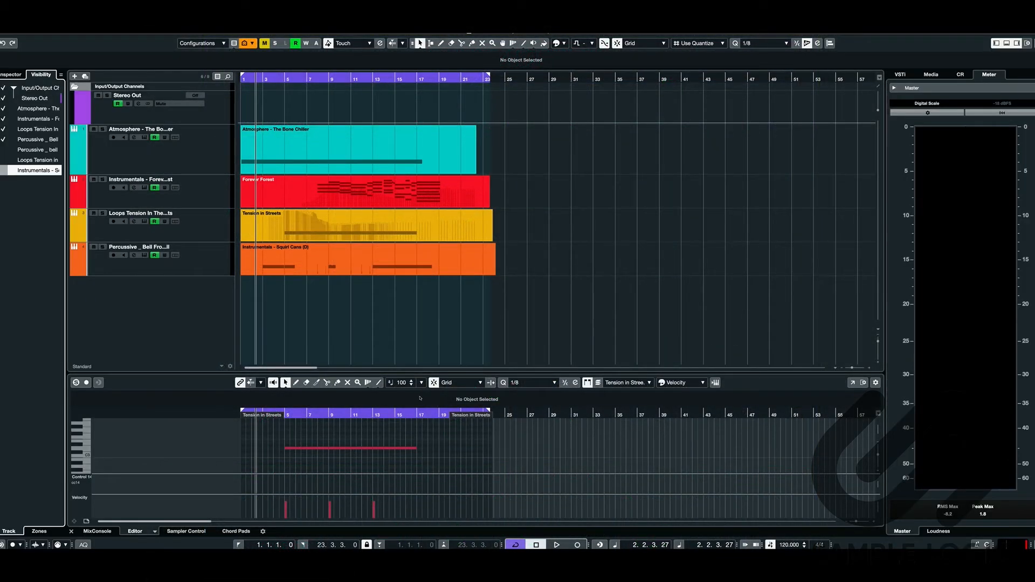
Switch to the Cubase project and examine the instrument tracks and their events in the arrangement.
click(658, 362)
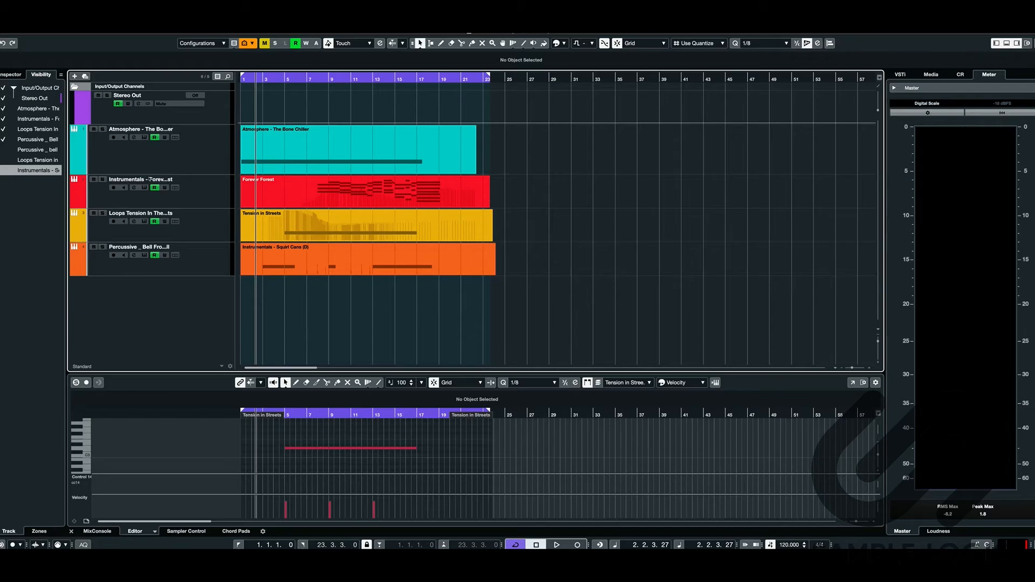
click(160, 163)
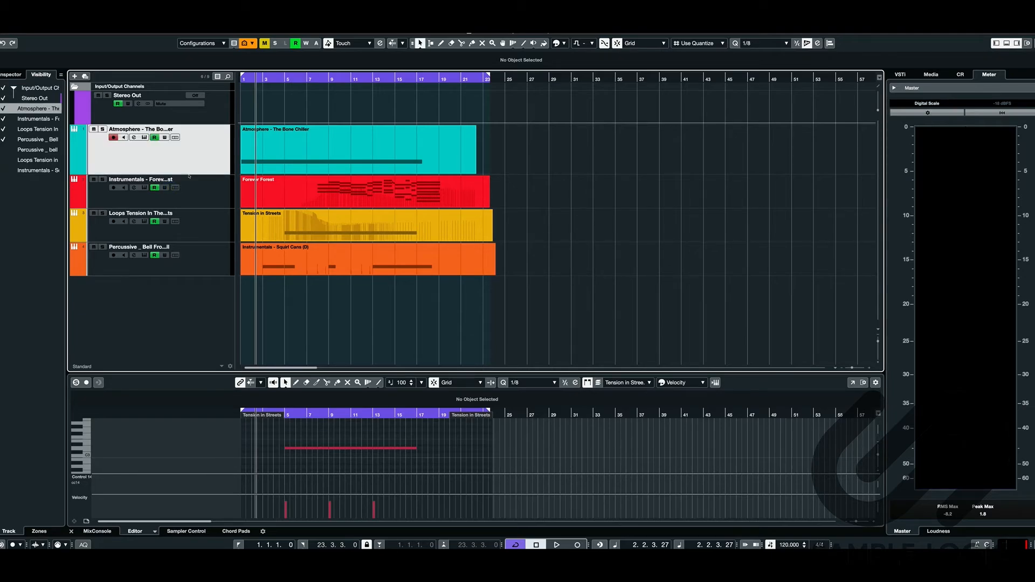
click(184, 215)
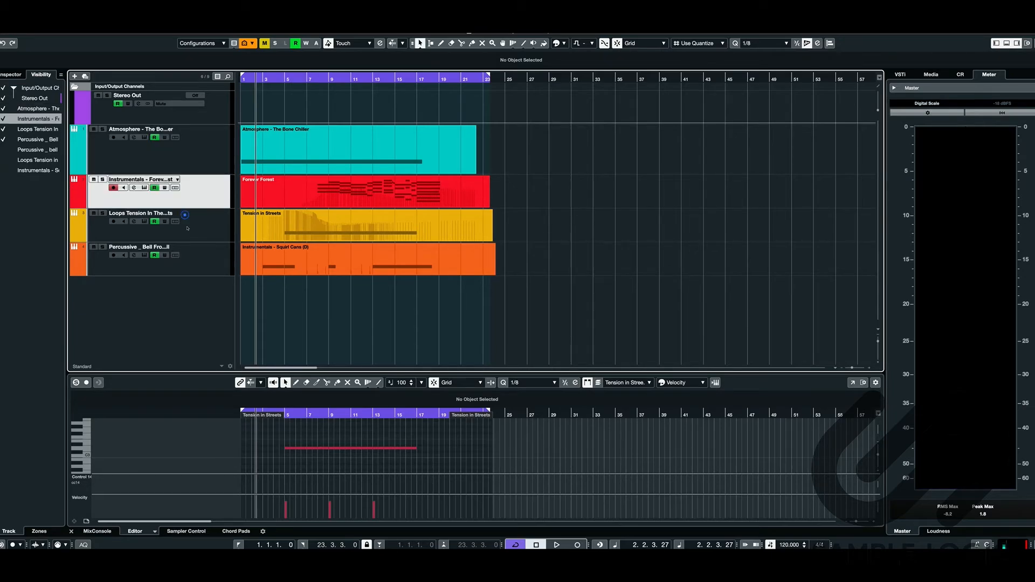
click(256, 281)
click(251, 322)
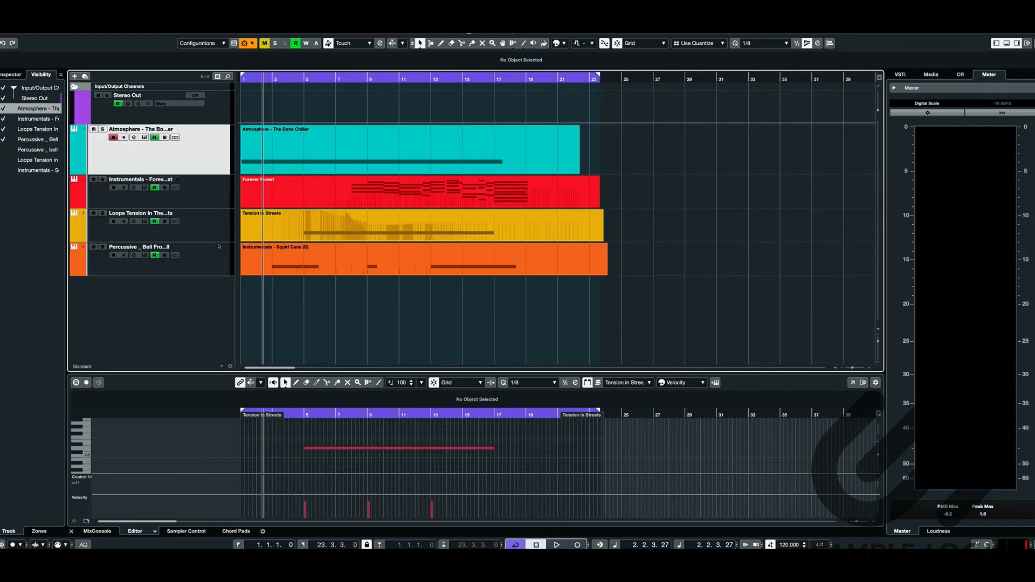
click(236, 284)
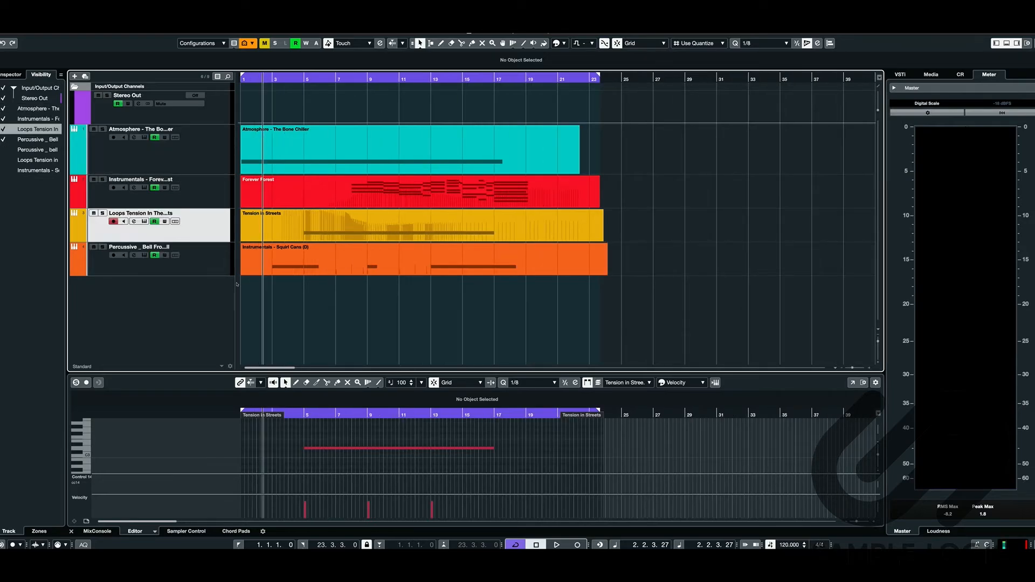
Open the CinemorphX instrument on the Loops Tension in Streets track, select its event, and move the window beside the arrangement.
click(185, 270)
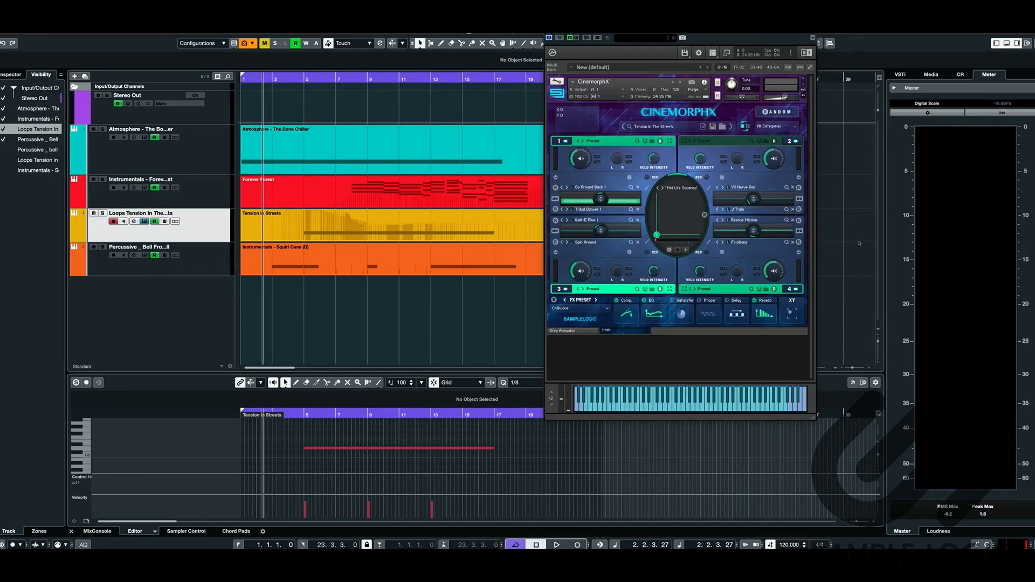
click(397, 286)
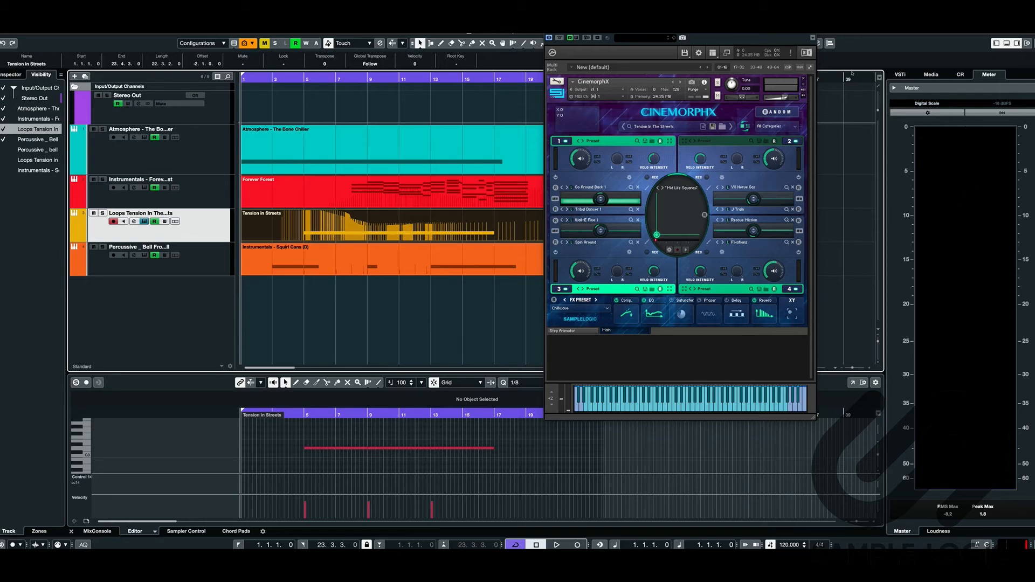
drag(680, 34, 772, 34)
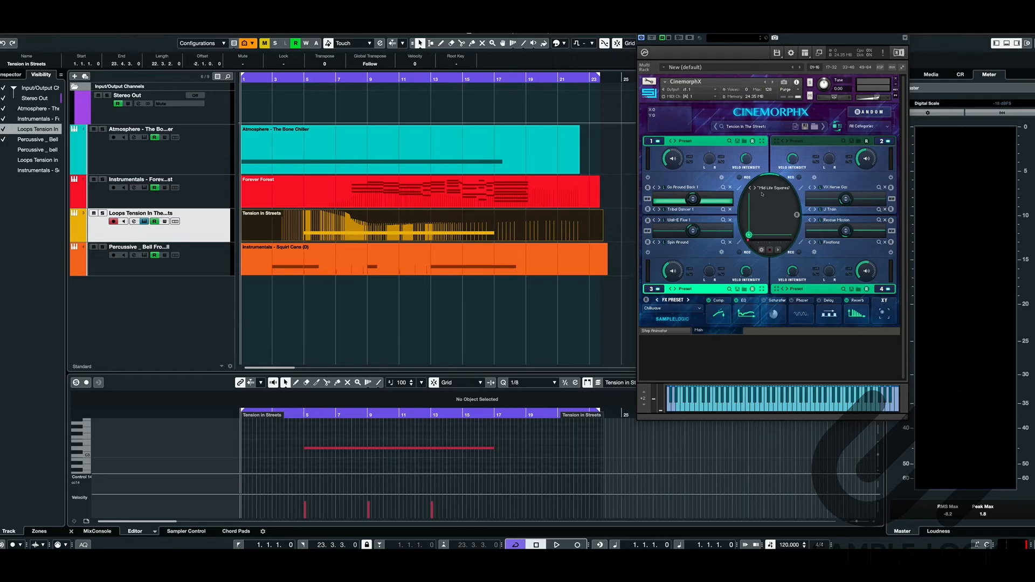